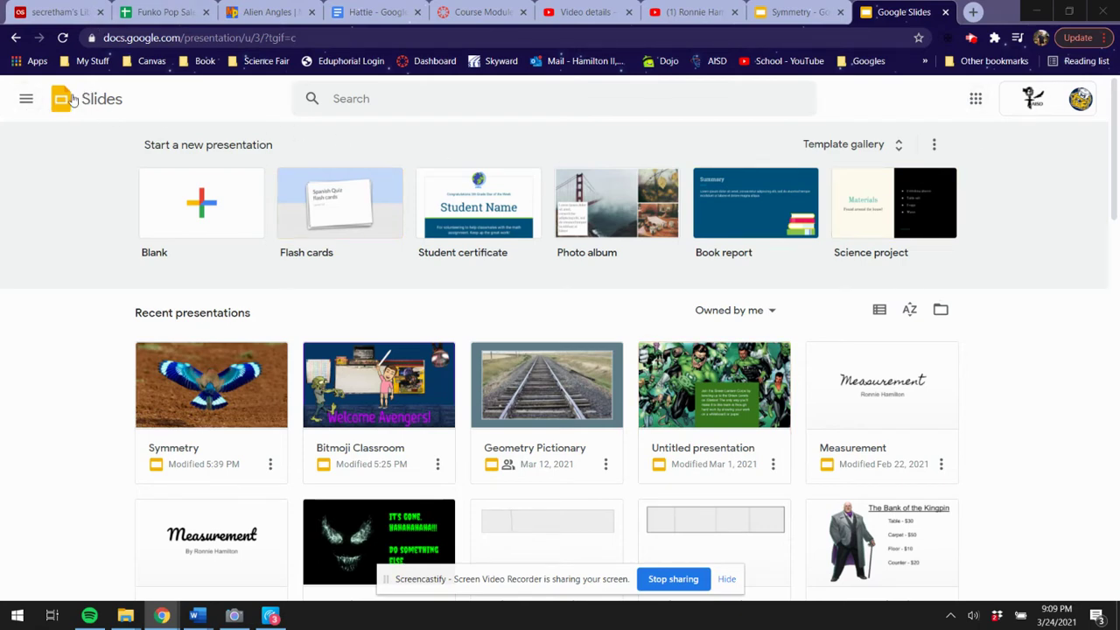
# List recent presentations owned by anyone, then open the Symmetry presentation.
pyautogui.click(768, 311)
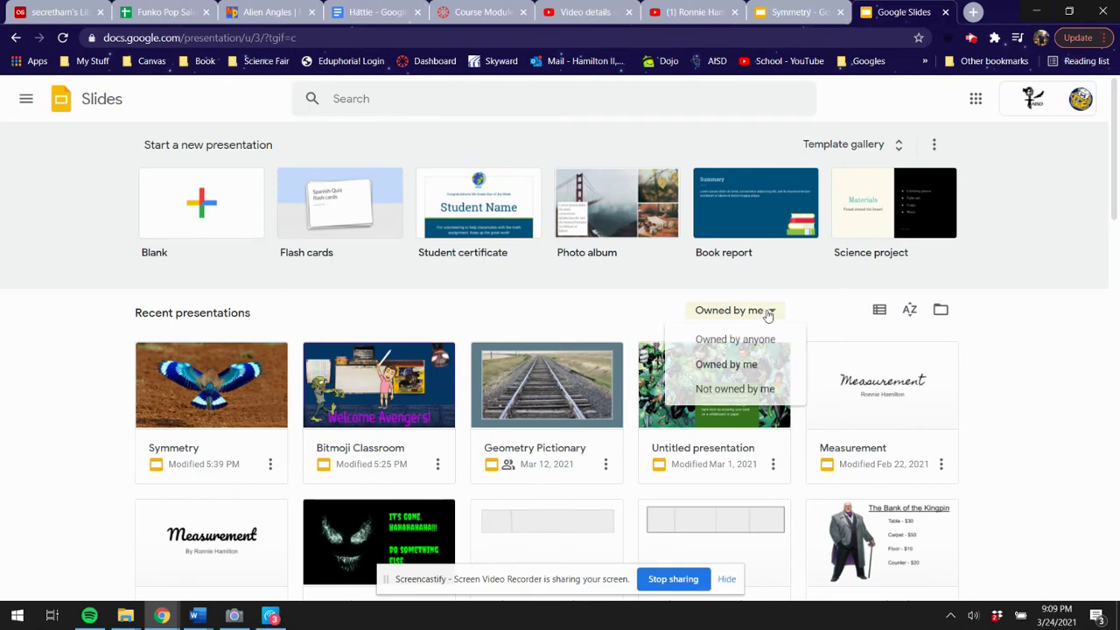
pyautogui.click(736, 339)
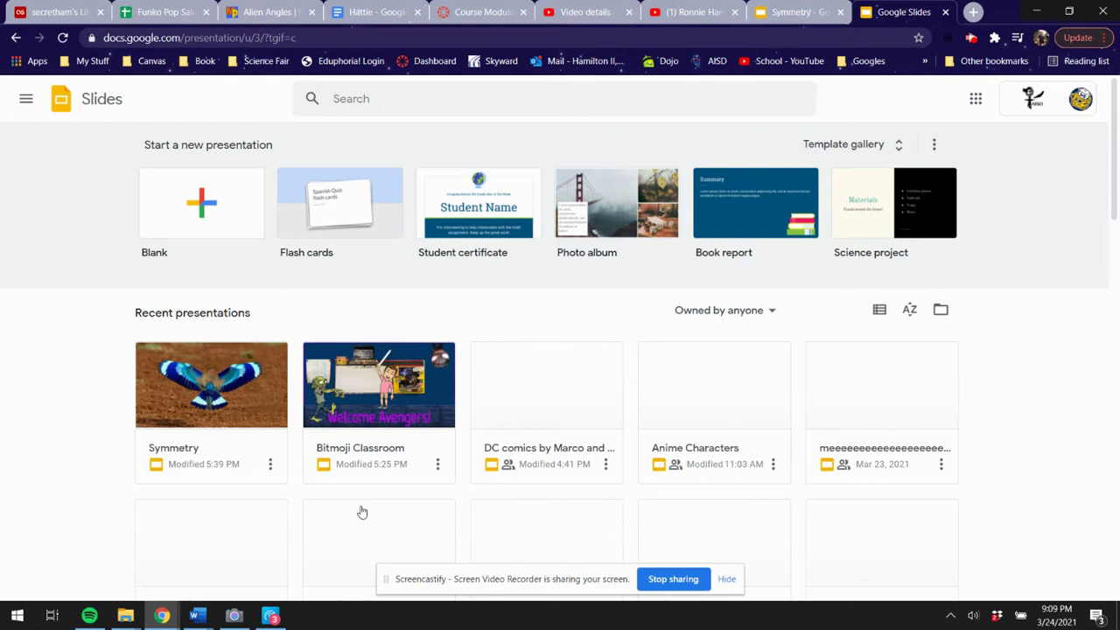
pyautogui.scroll(-3, 811, 458)
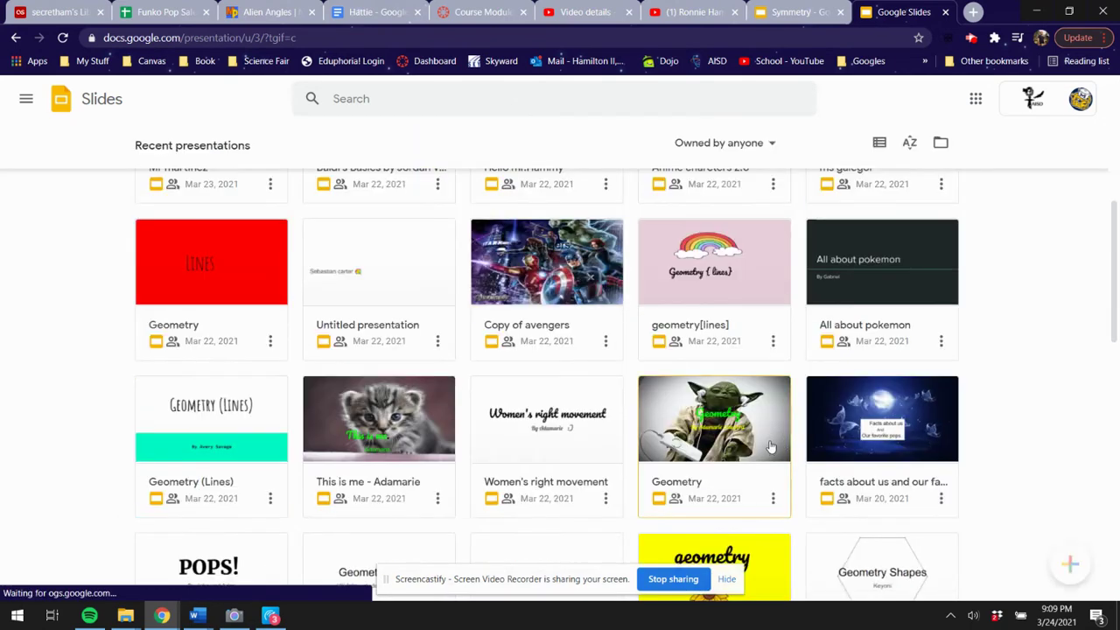
pyautogui.scroll(6, 792, 445)
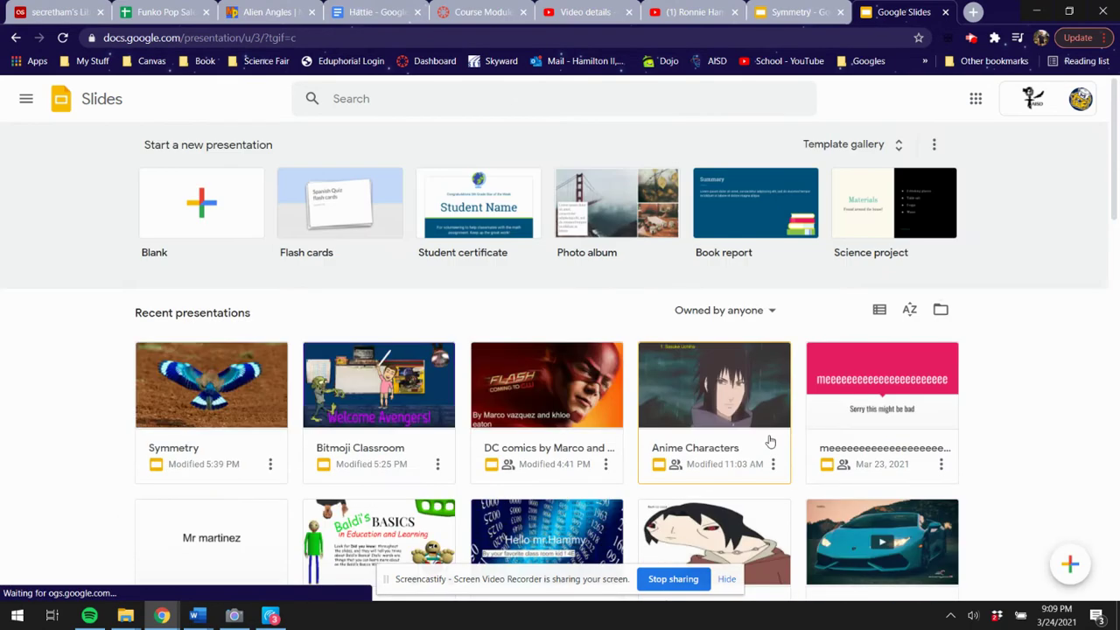
pyautogui.click(241, 389)
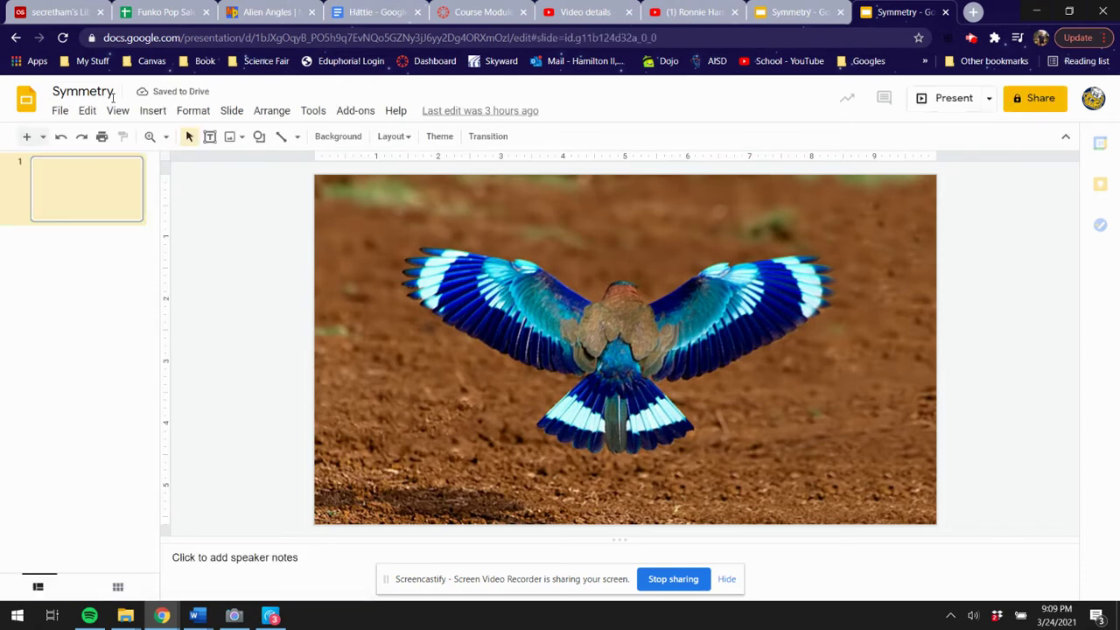
# Rename the presentation as "Symmetry - Captain".
pyautogui.click(114, 91)
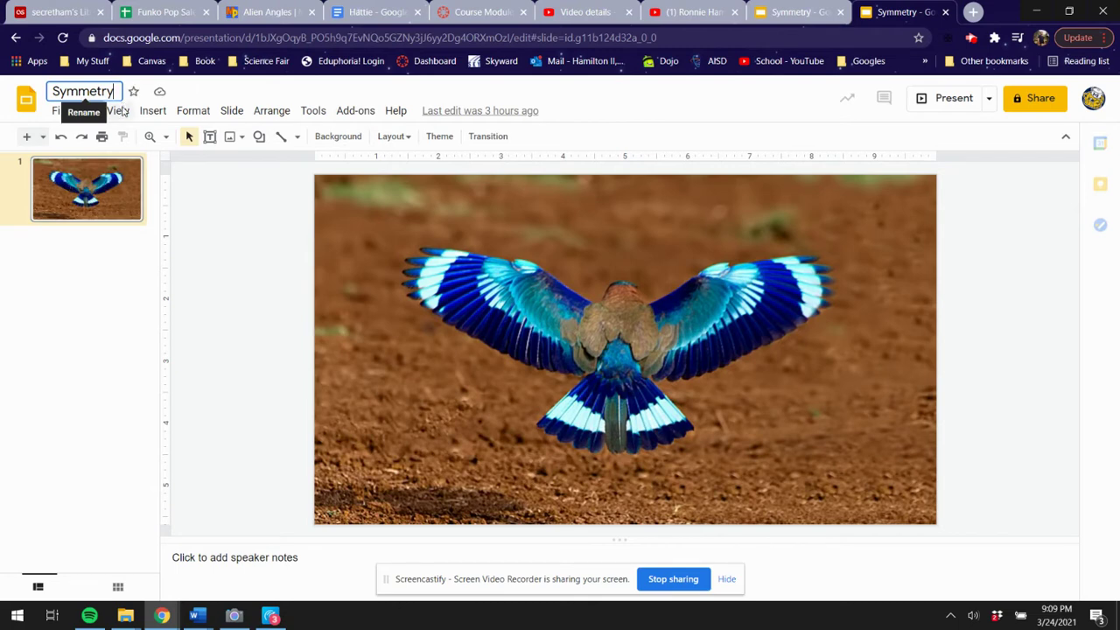
pyautogui.write('-')
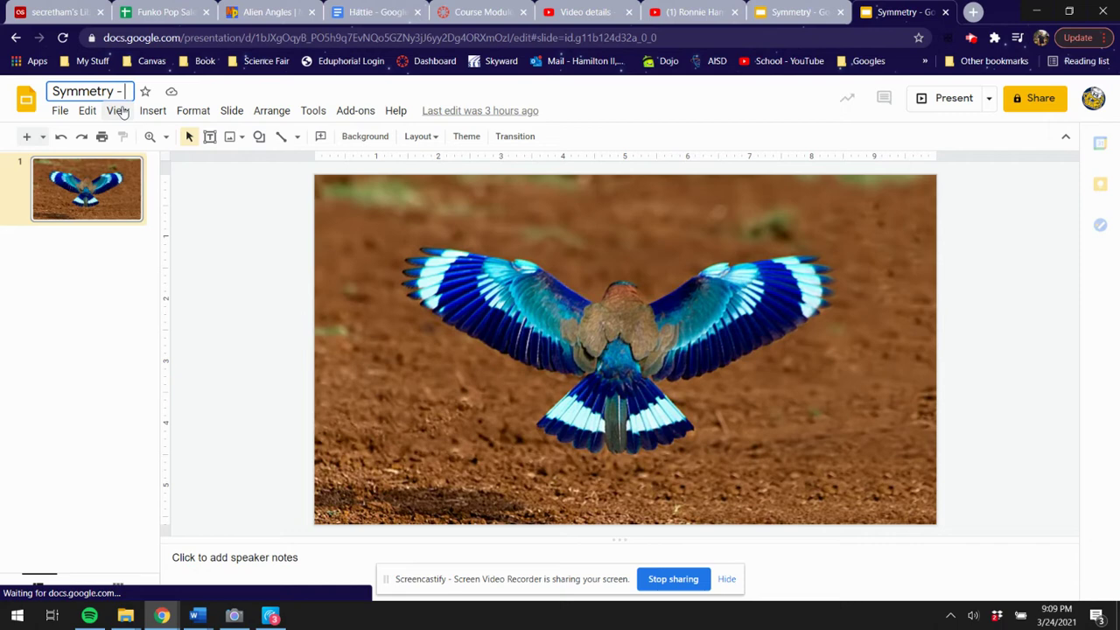
pyautogui.write('Captain')
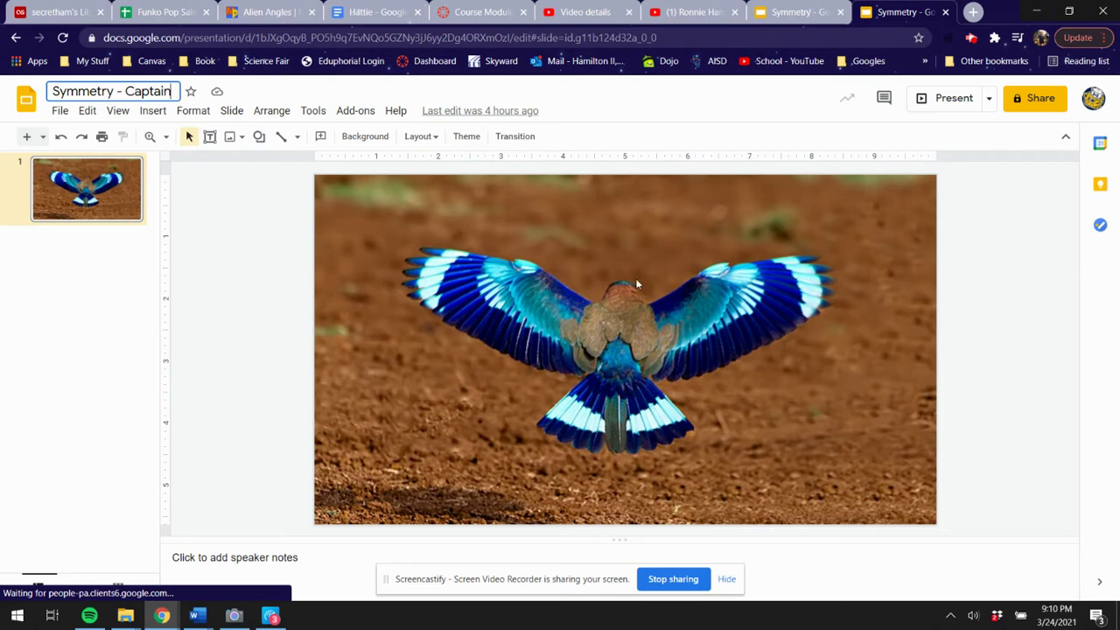
# Remove "- Captain" from the presentation's title so it reads "Symmetry".
pyautogui.press('BackSpace')
pyautogui.press('BackSpace')
pyautogui.press('BackSpace')
pyautogui.press('BackSpace')
pyautogui.press('BackSpace')
pyautogui.press('BackSpace')
pyautogui.press('BackSpace')
pyautogui.press('BackSpace')
pyautogui.press('BackSpace')
pyautogui.press('BackSpace')
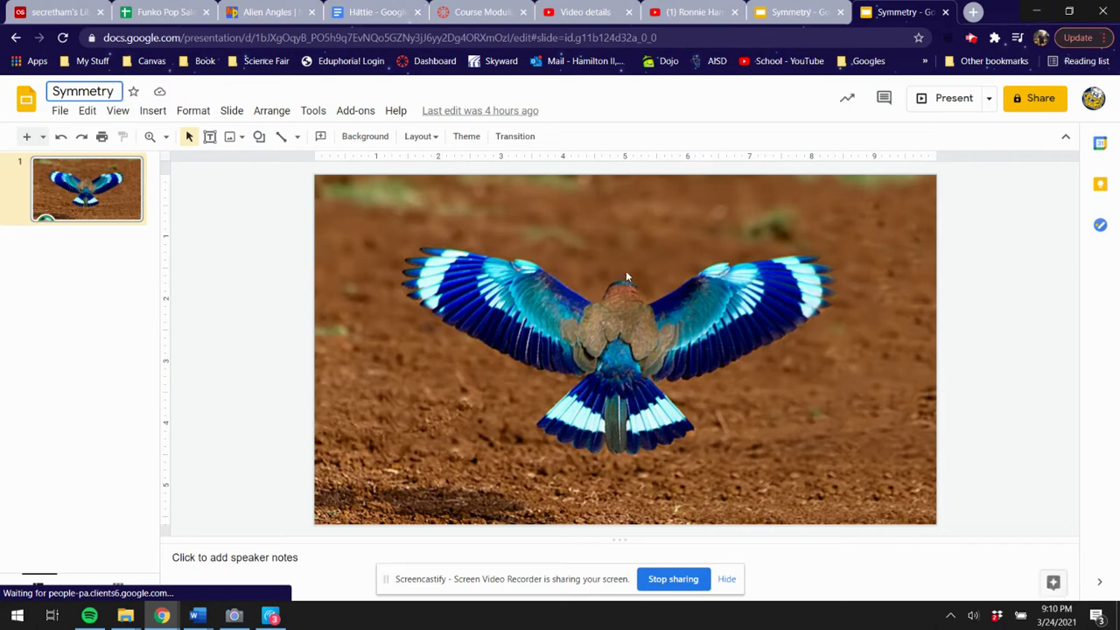
pyautogui.press('Return')
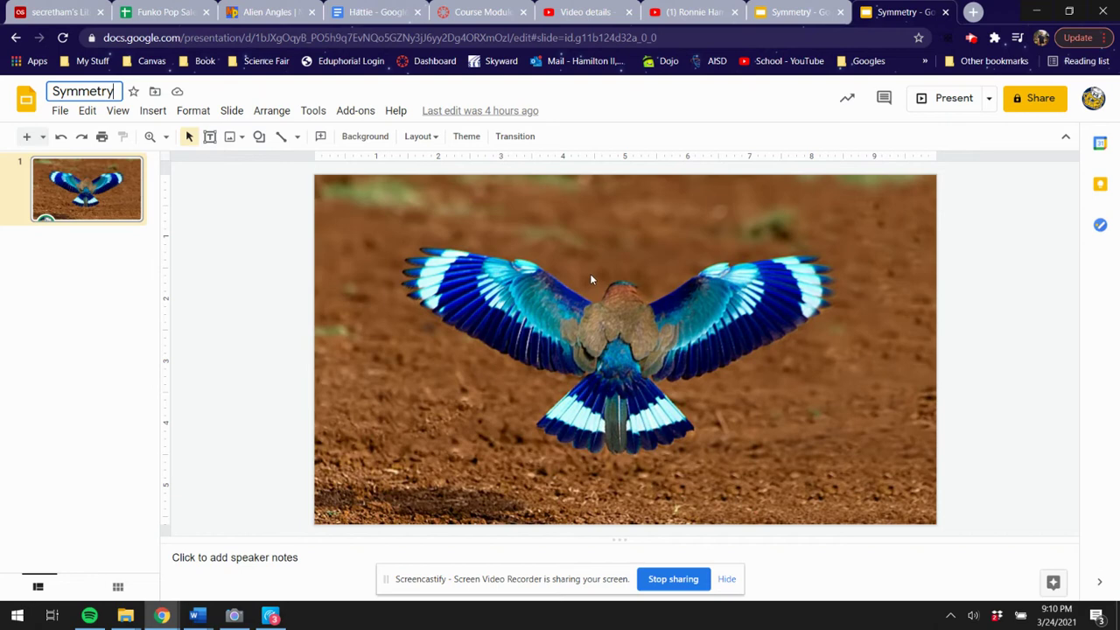
# Draw a vertical line through the middle of the bird across the full slide height, with a 12px line weight.
pyautogui.click(298, 139)
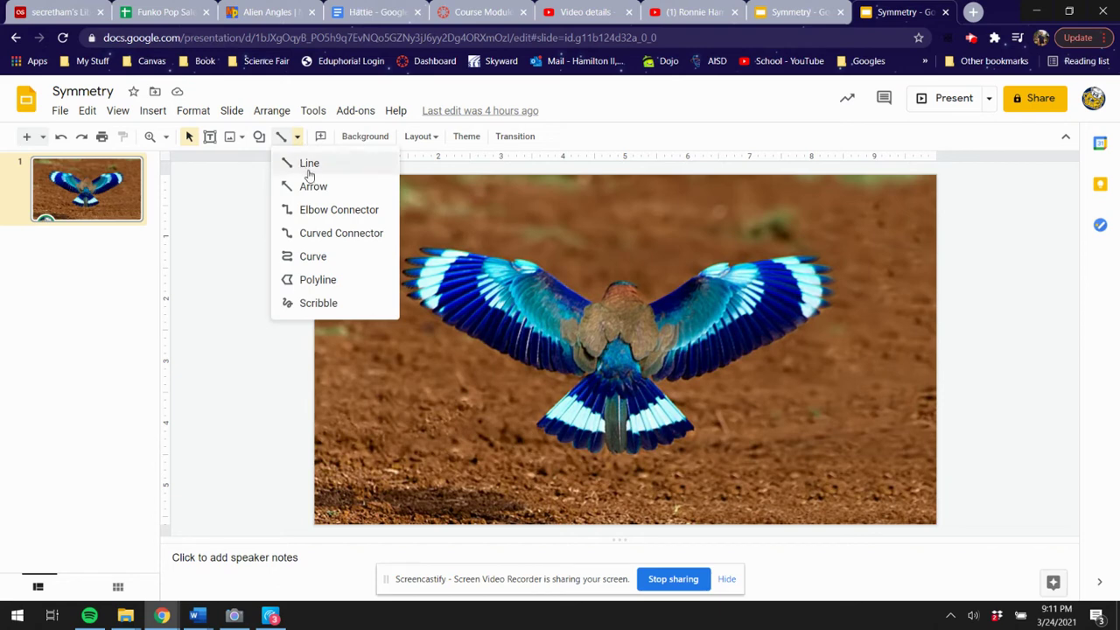
pyautogui.click(307, 166)
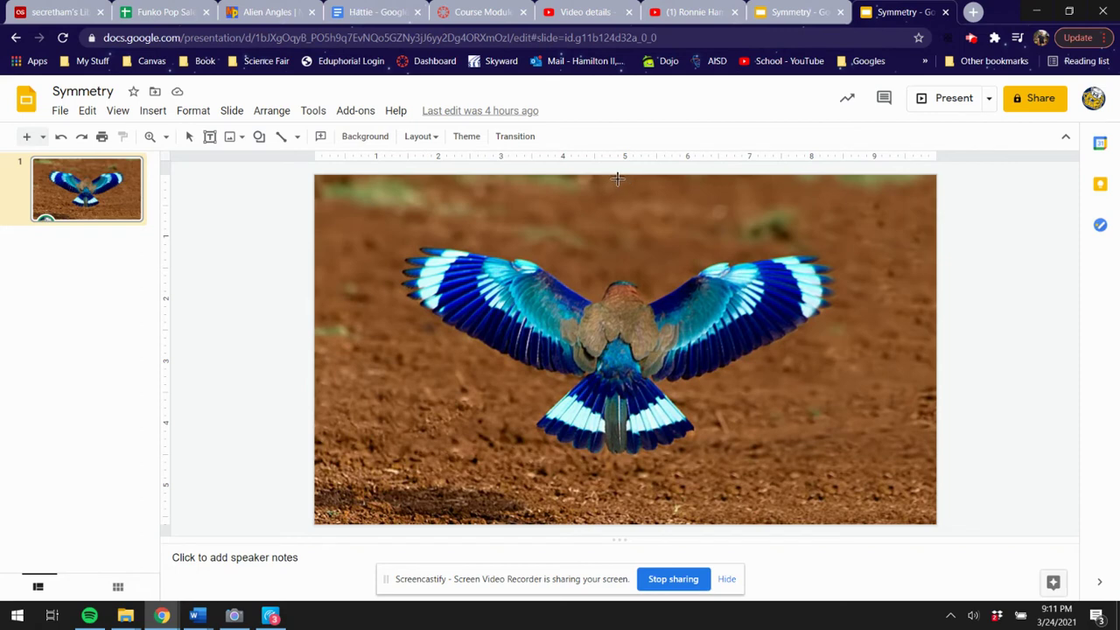
pyautogui.moveTo(619, 180); pyautogui.dragTo(616, 525)
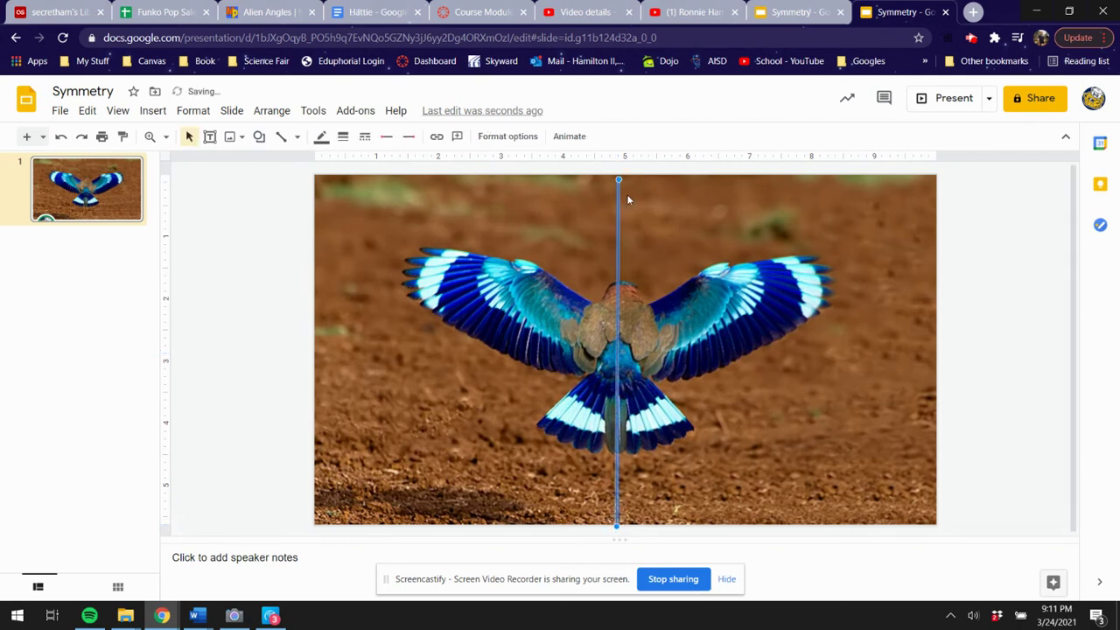
pyautogui.click(344, 138)
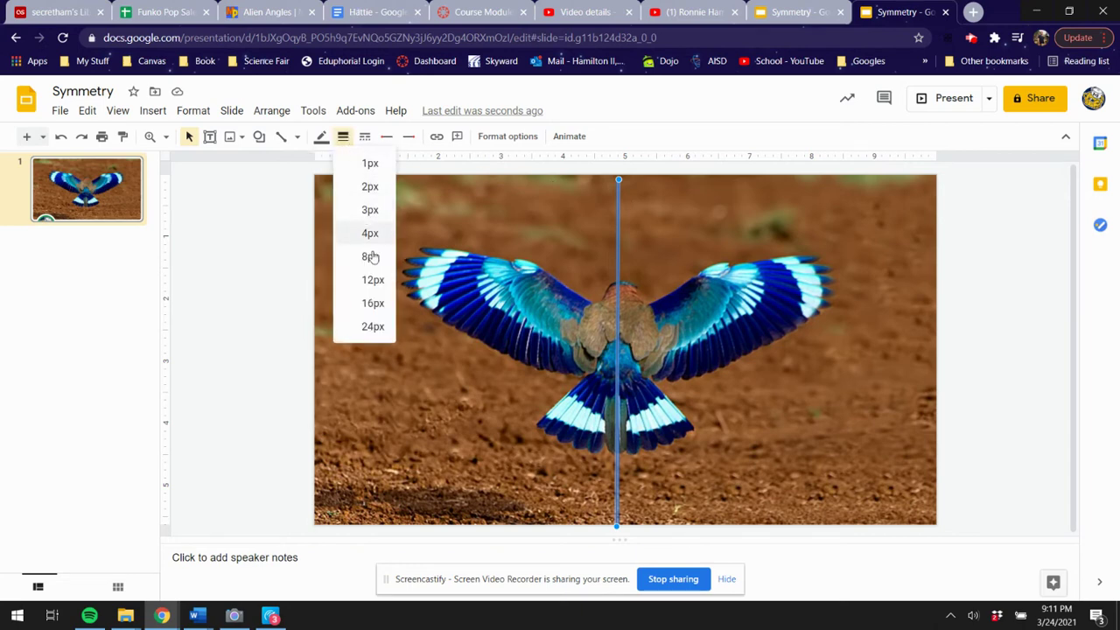
pyautogui.click(374, 280)
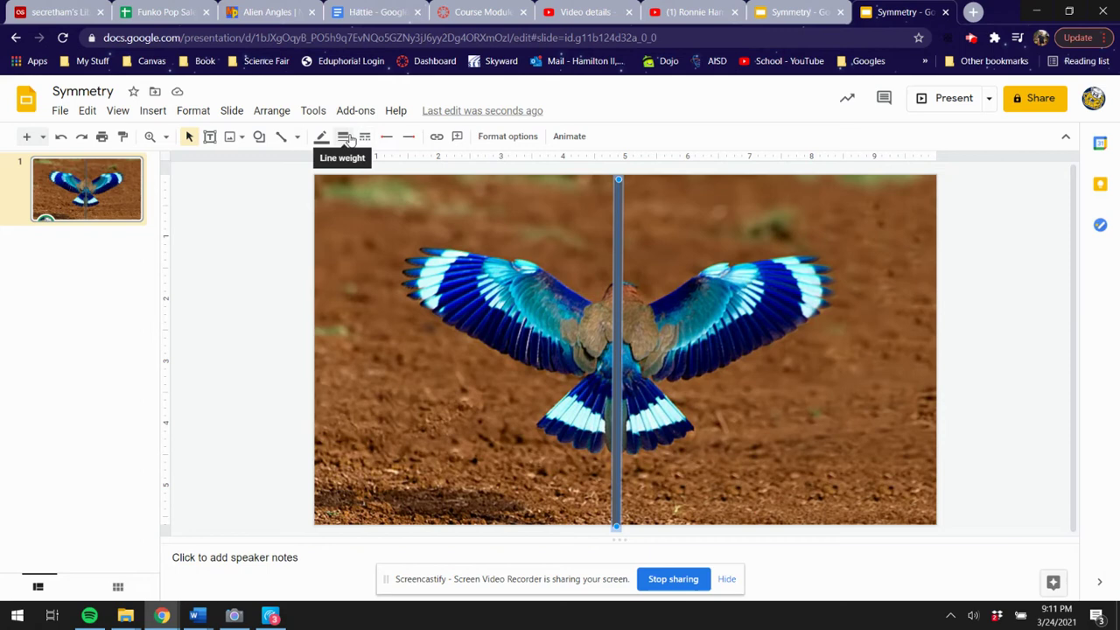
pyautogui.click(734, 354)
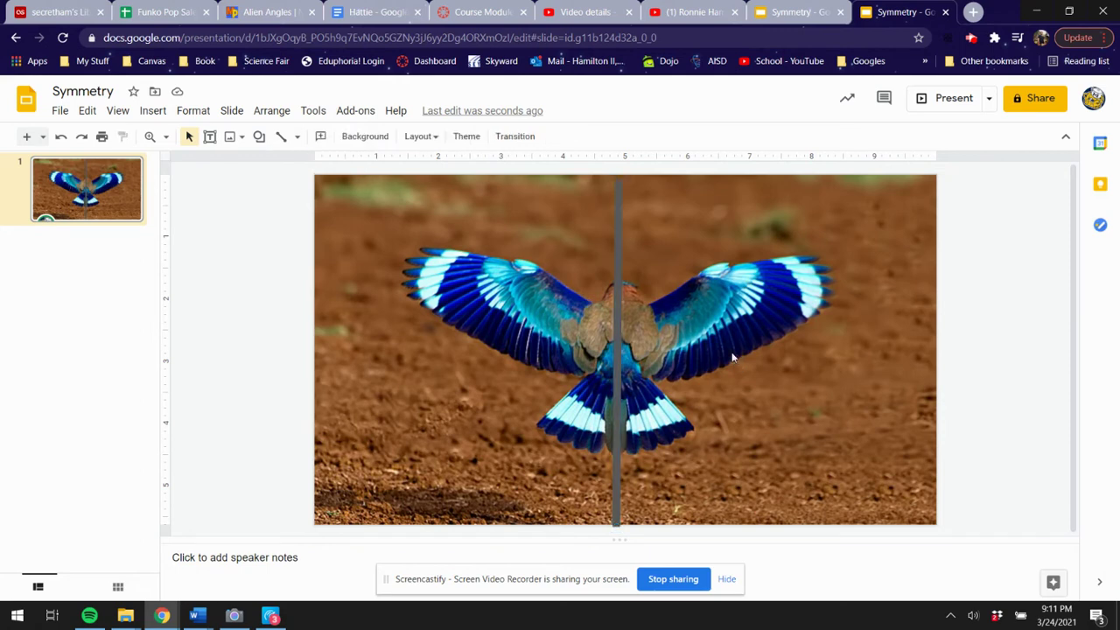
# Add a text box above the bird's left wing reading "One vertical line of symmetry.".
pyautogui.click(209, 138)
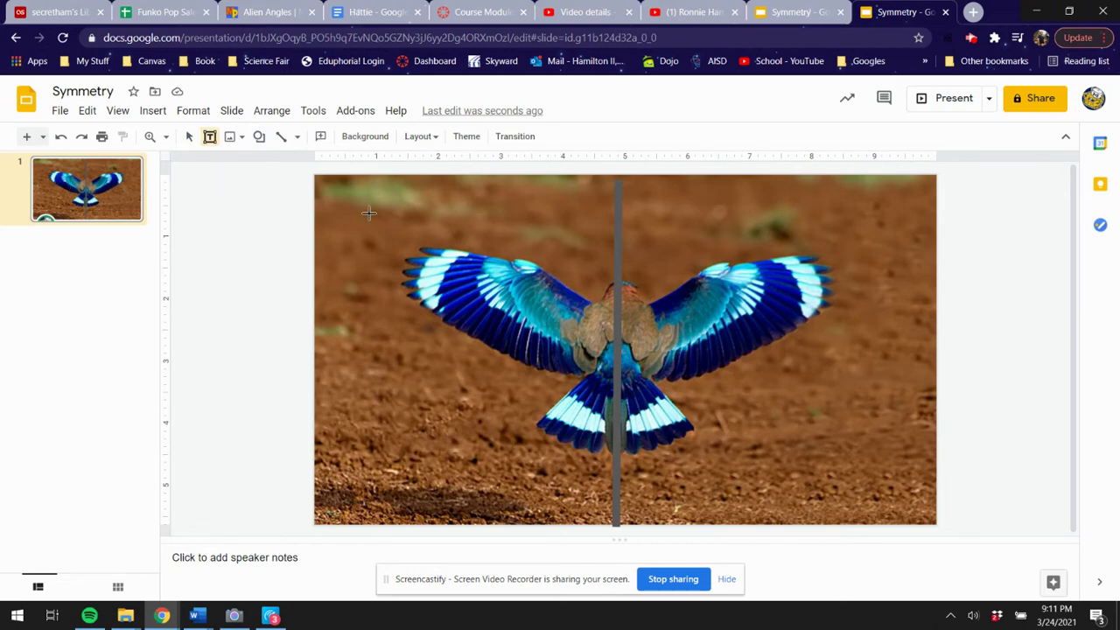
pyautogui.moveTo(343, 186); pyautogui.dragTo(544, 232)
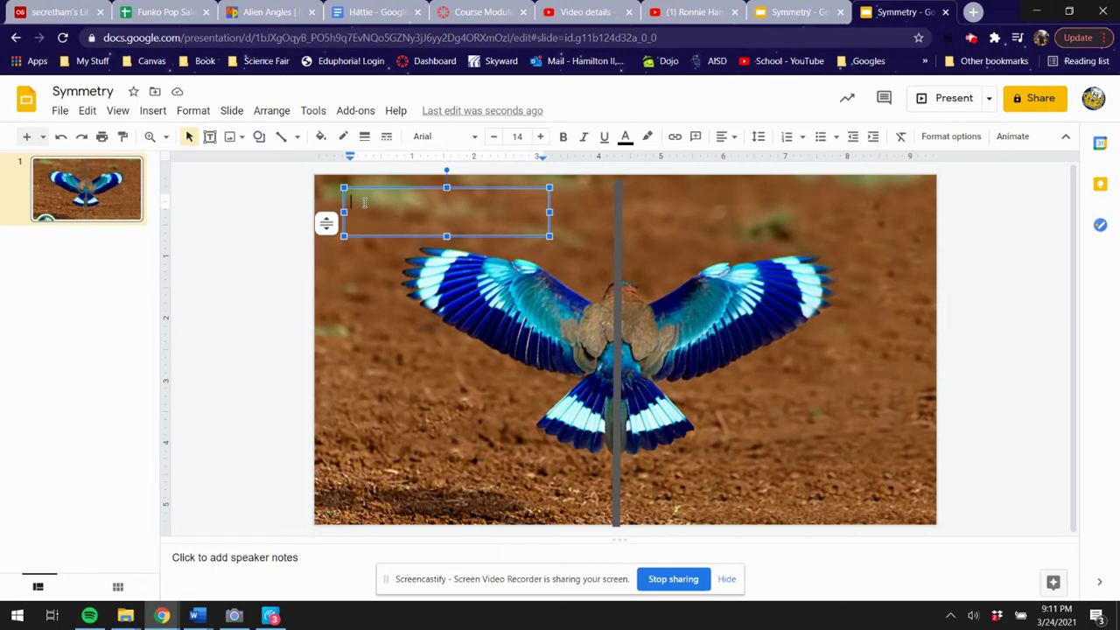
pyautogui.write('One')
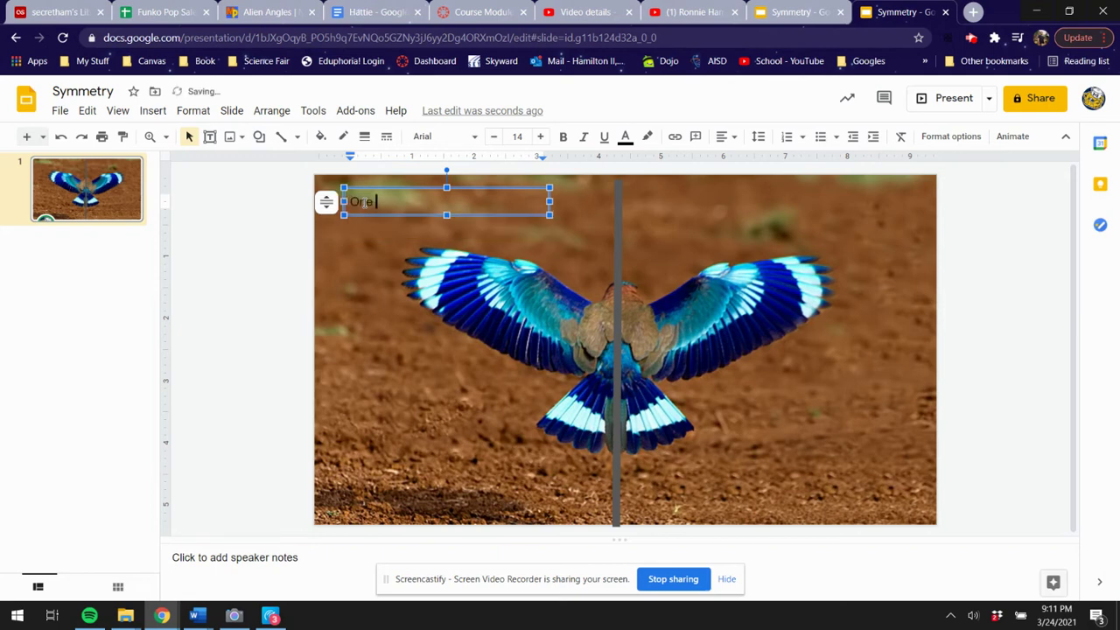
pyautogui.write(' vertical line of symmetry.')
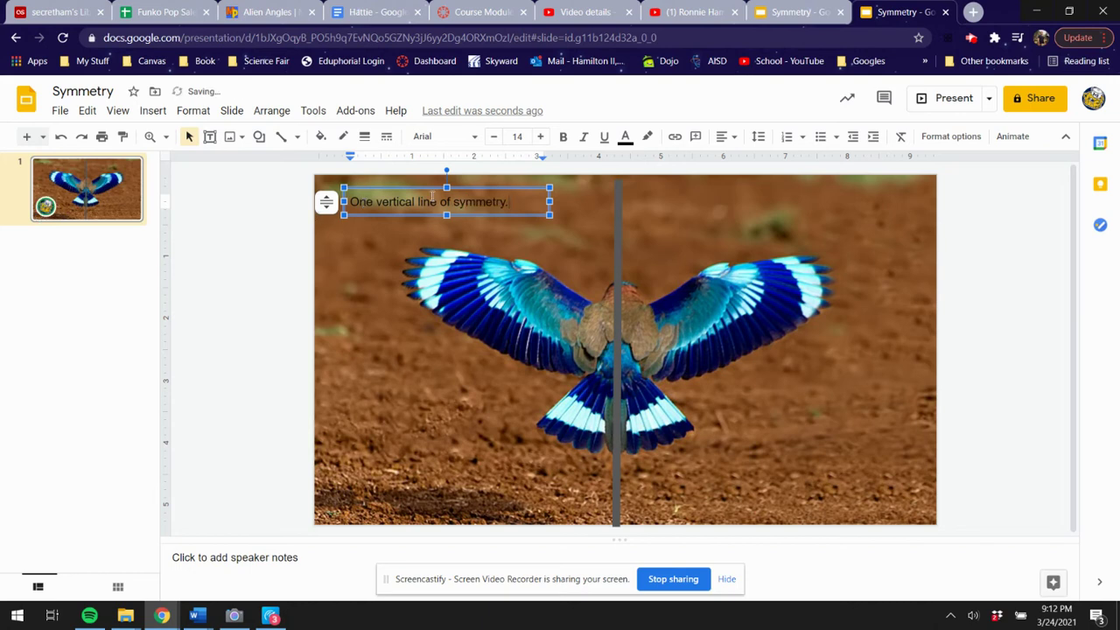
# Make the symmetry caption text white and increase its font size to 23.
pyautogui.moveTo(510, 203); pyautogui.dragTo(352, 202)
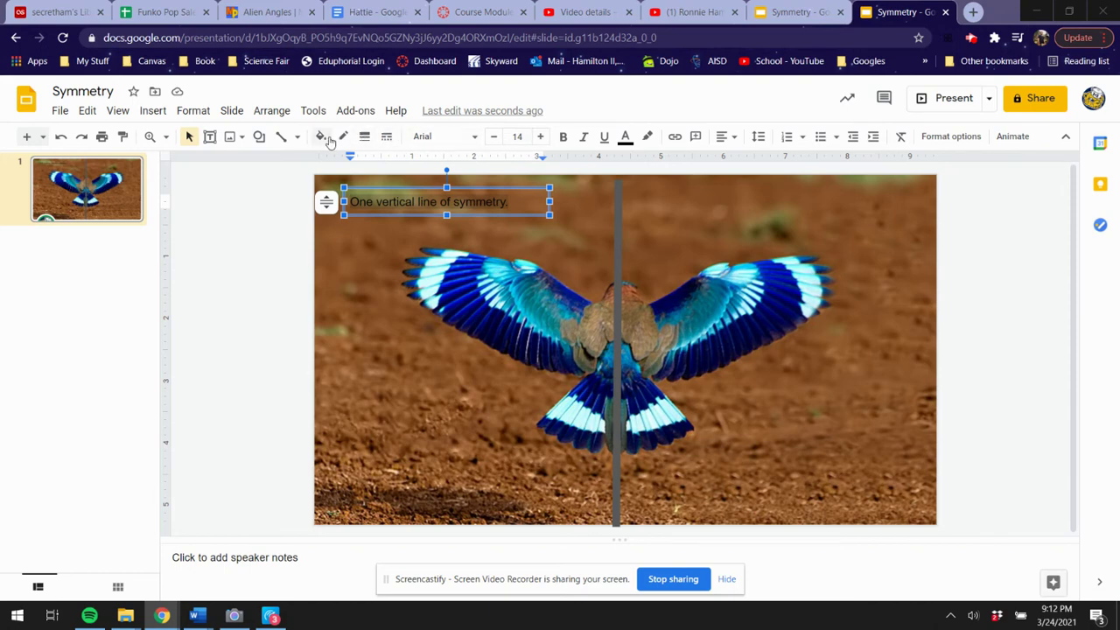
pyautogui.click(627, 140)
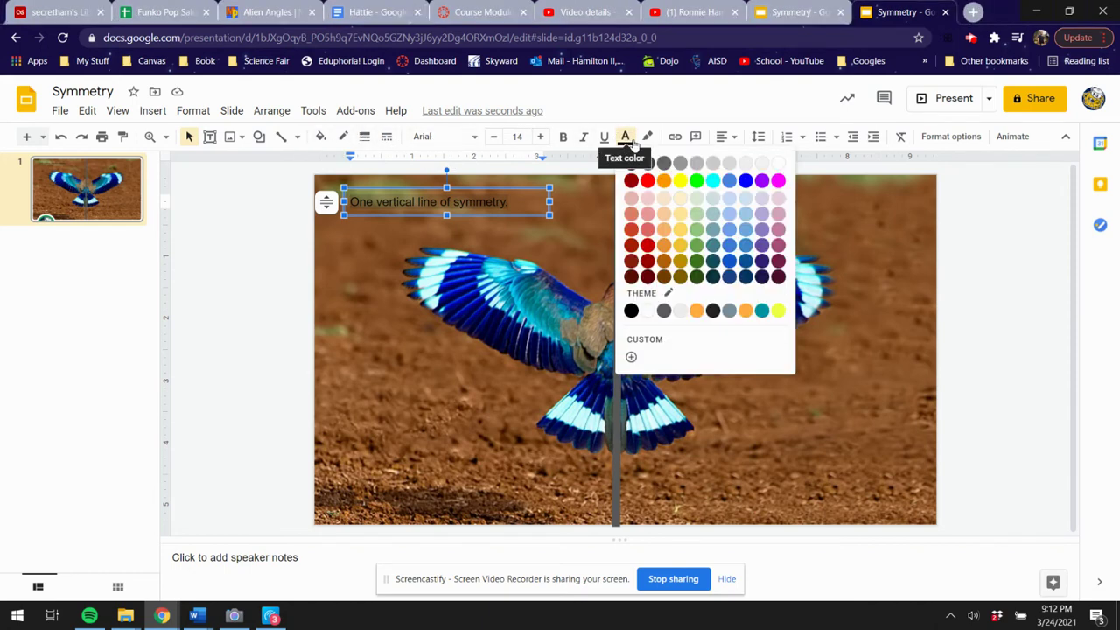
pyautogui.click(776, 165)
pyautogui.click(541, 137)
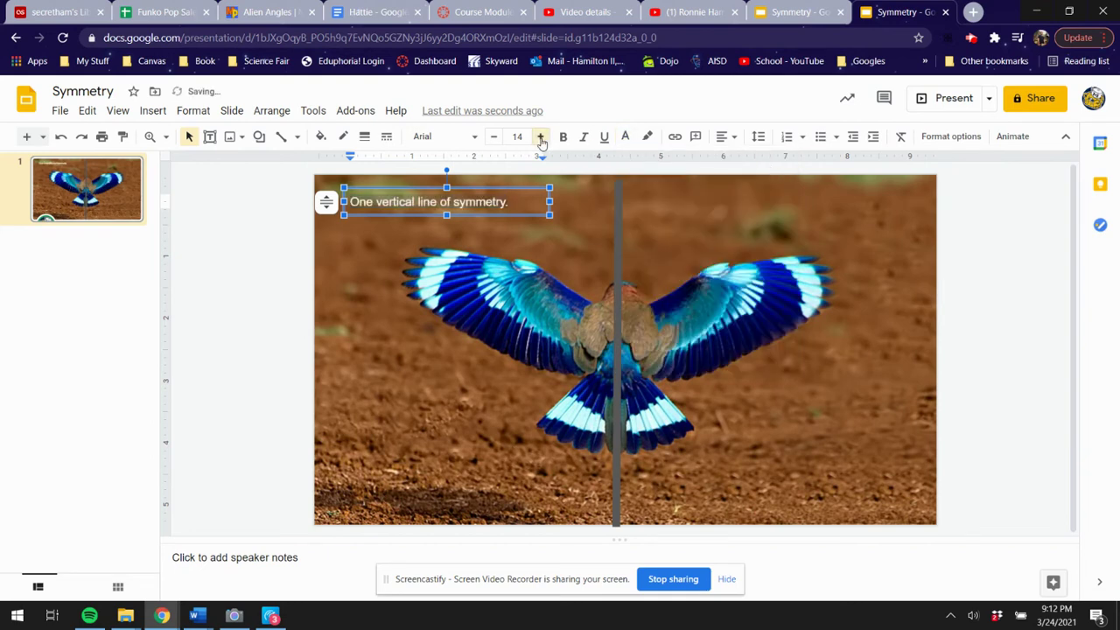
pyautogui.click(541, 137)
pyautogui.click(541, 137)
pyautogui.click(541, 137)
pyautogui.click(541, 136)
pyautogui.click(540, 136)
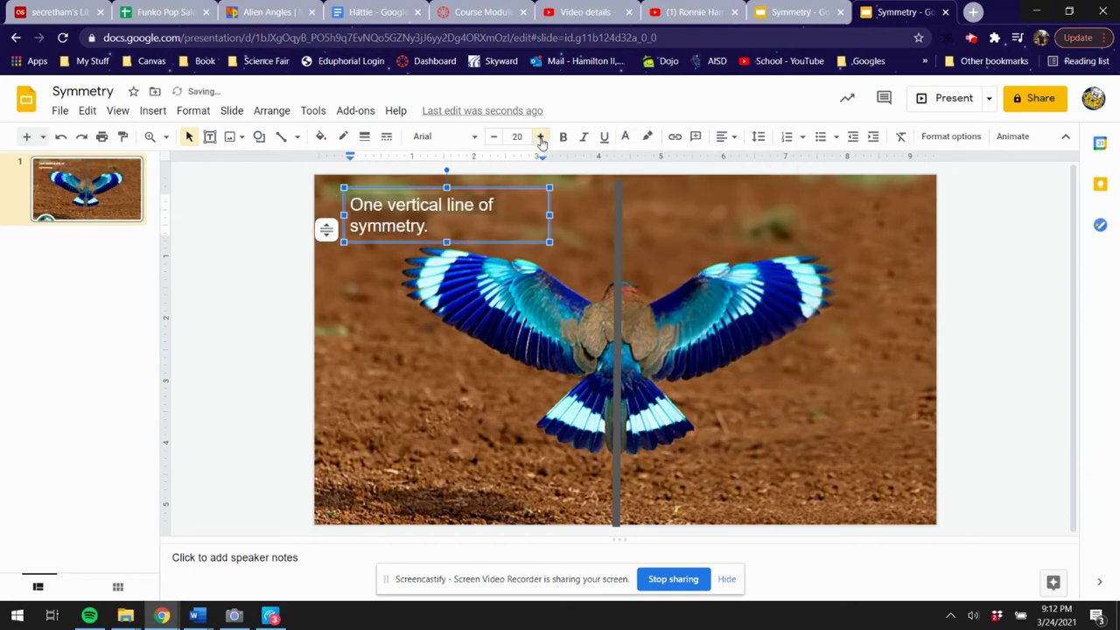
pyautogui.click(541, 137)
pyautogui.click(541, 137)
pyautogui.click(541, 136)
pyautogui.click(448, 360)
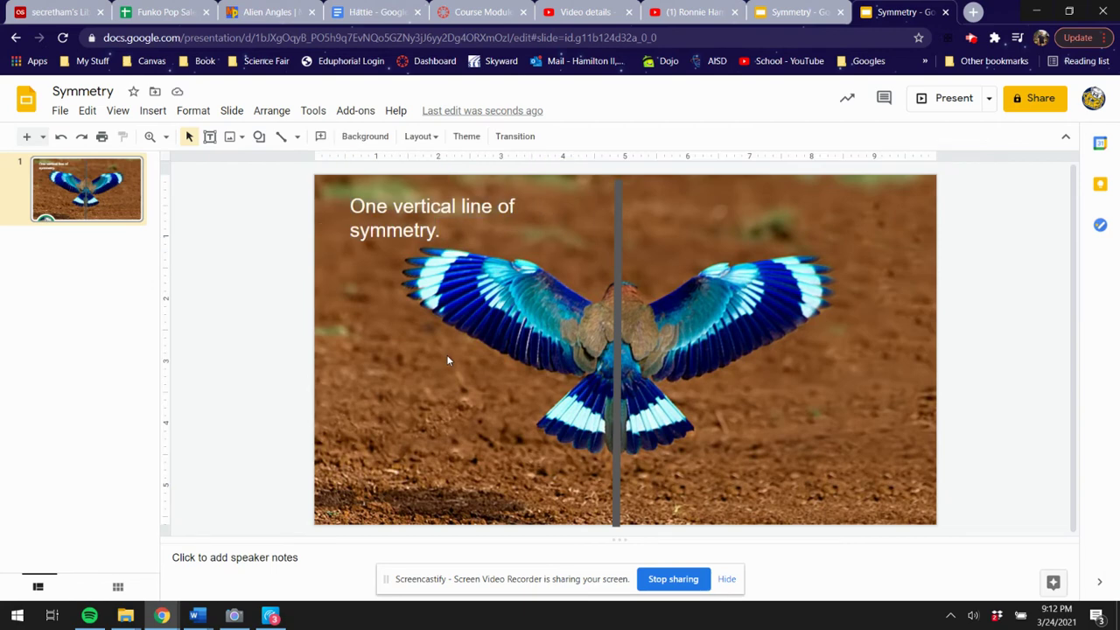
# Add two title-and-body slides after the bird slide.
pyautogui.click(133, 223)
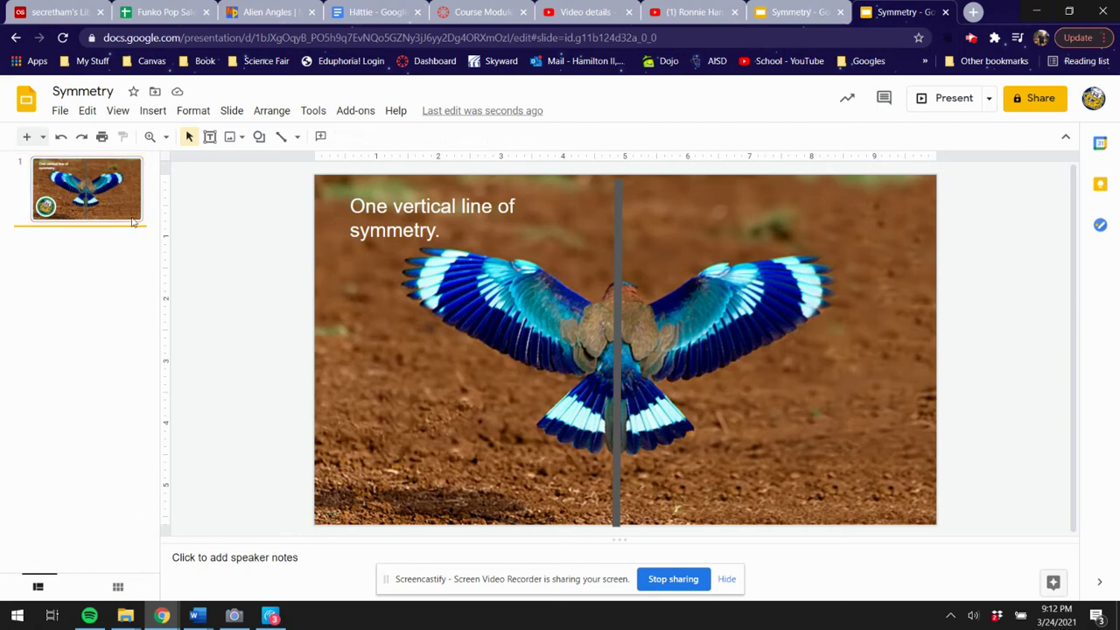
pyautogui.click(25, 140)
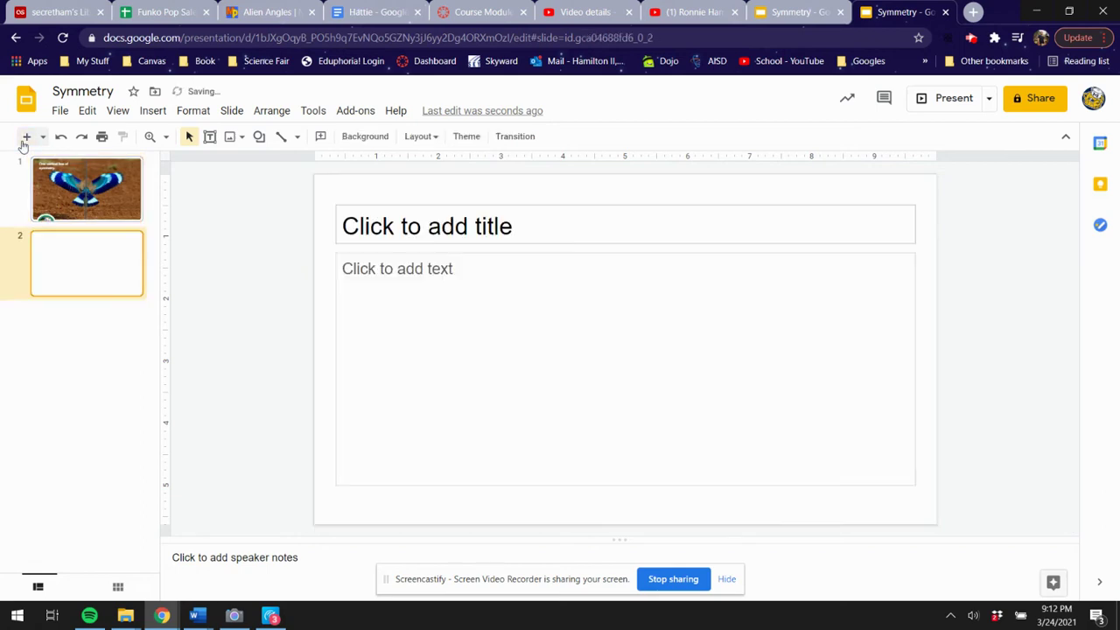
pyautogui.click(26, 139)
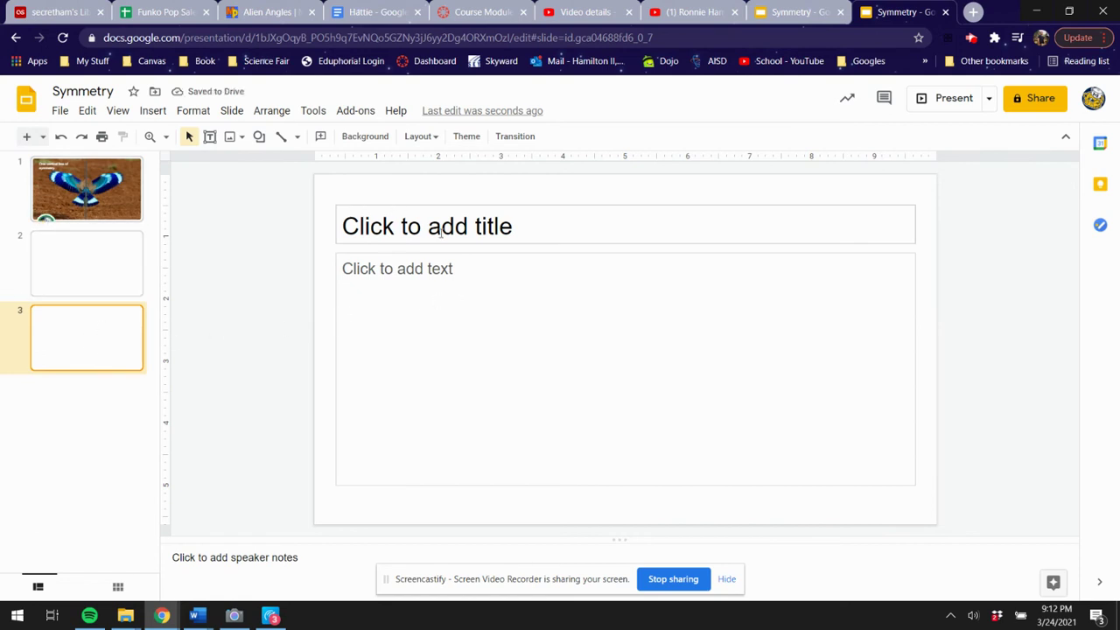
# Add two slides with the Blank layout at the end of the presentation.
pyautogui.click(43, 138)
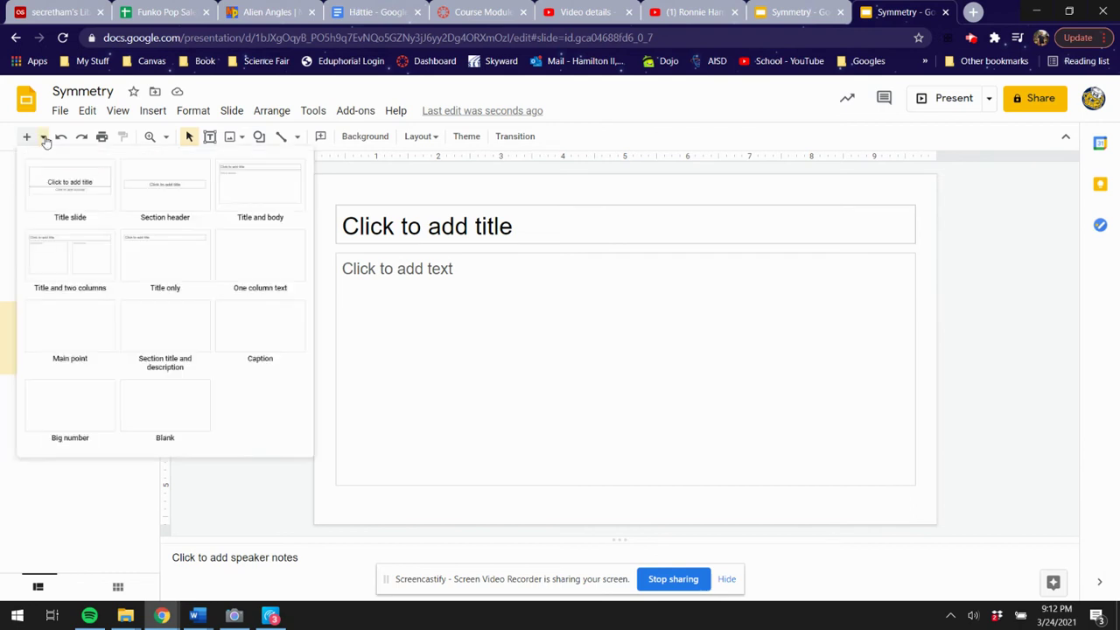
pyautogui.click(159, 398)
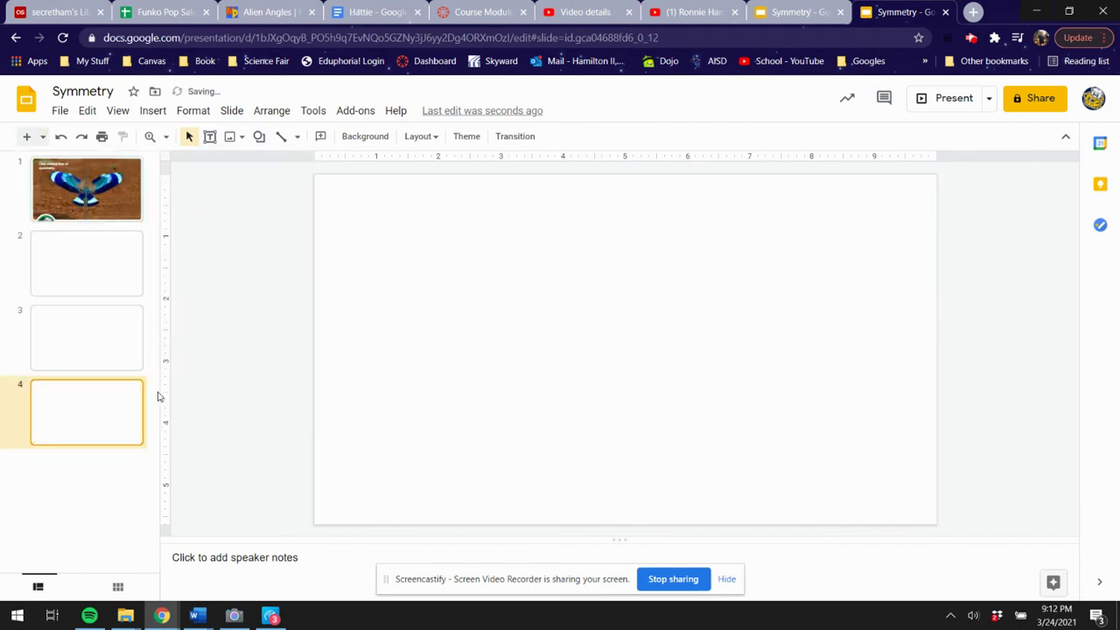
pyautogui.click(27, 137)
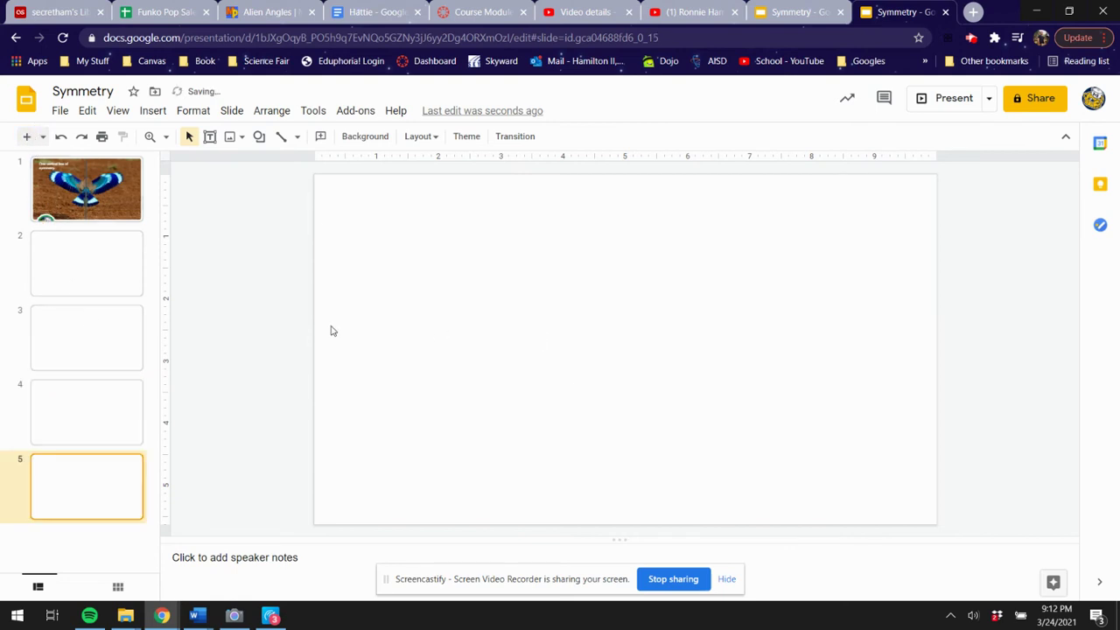
# Delete the two title-and-body slides, slides 3 and 2.
pyautogui.click(114, 355)
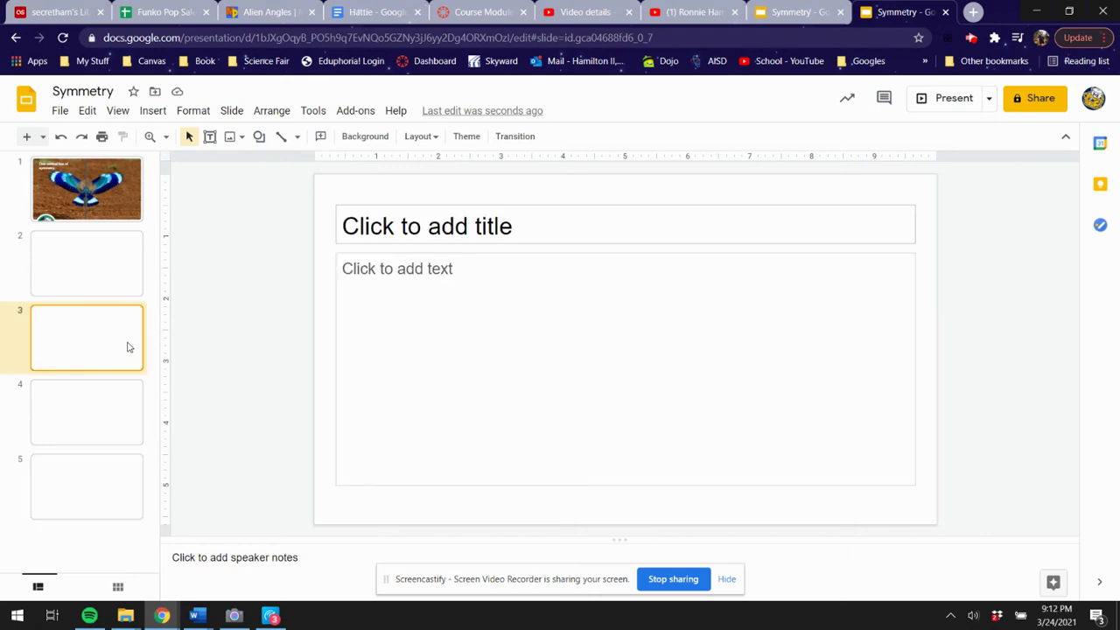
pyautogui.press('Delete')
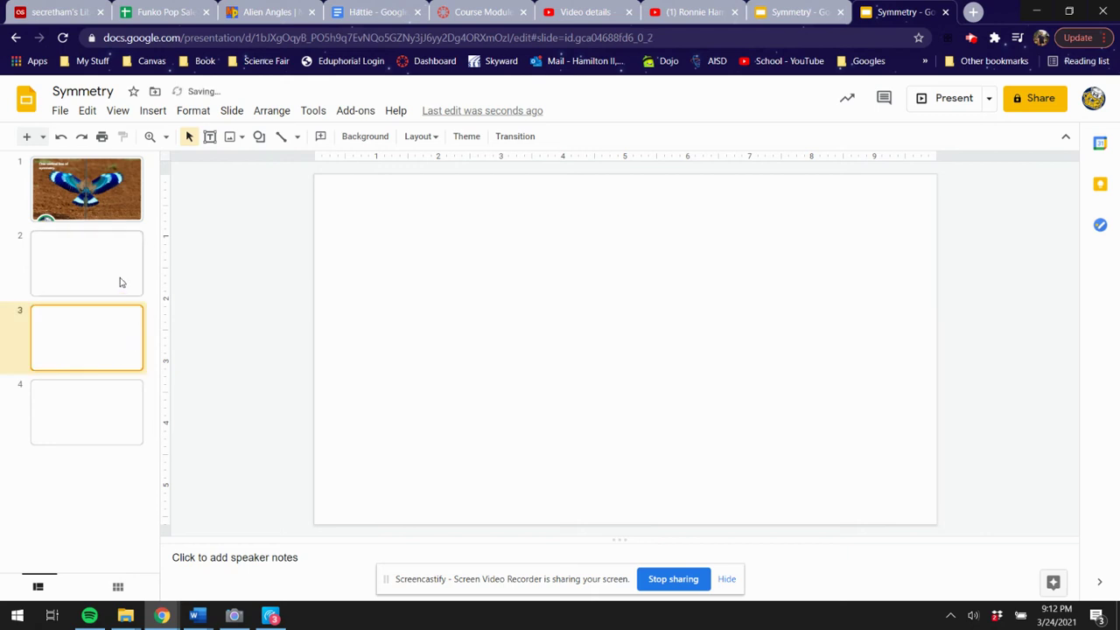
pyautogui.click(121, 281)
pyautogui.press('Delete')
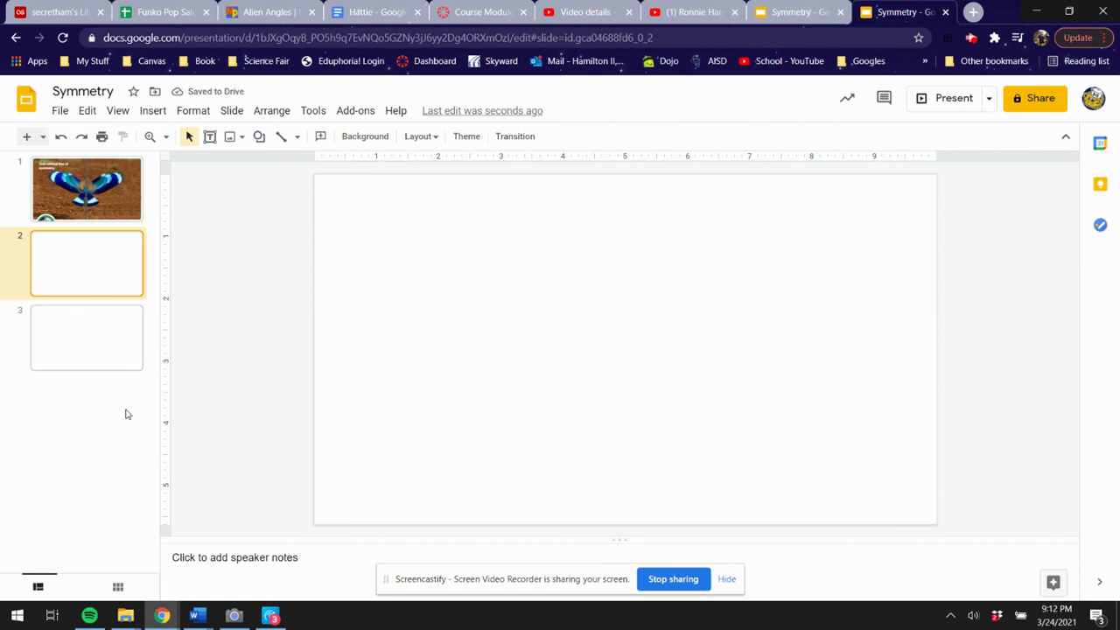
# Add another blank slide after slide 3.
pyautogui.click(102, 343)
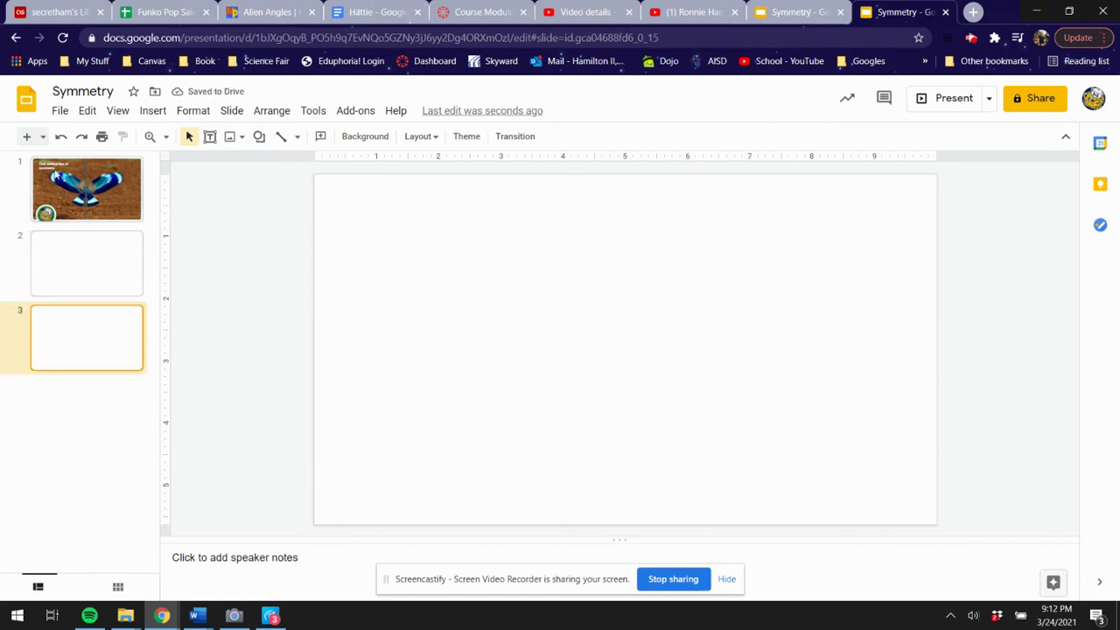
pyautogui.click(27, 138)
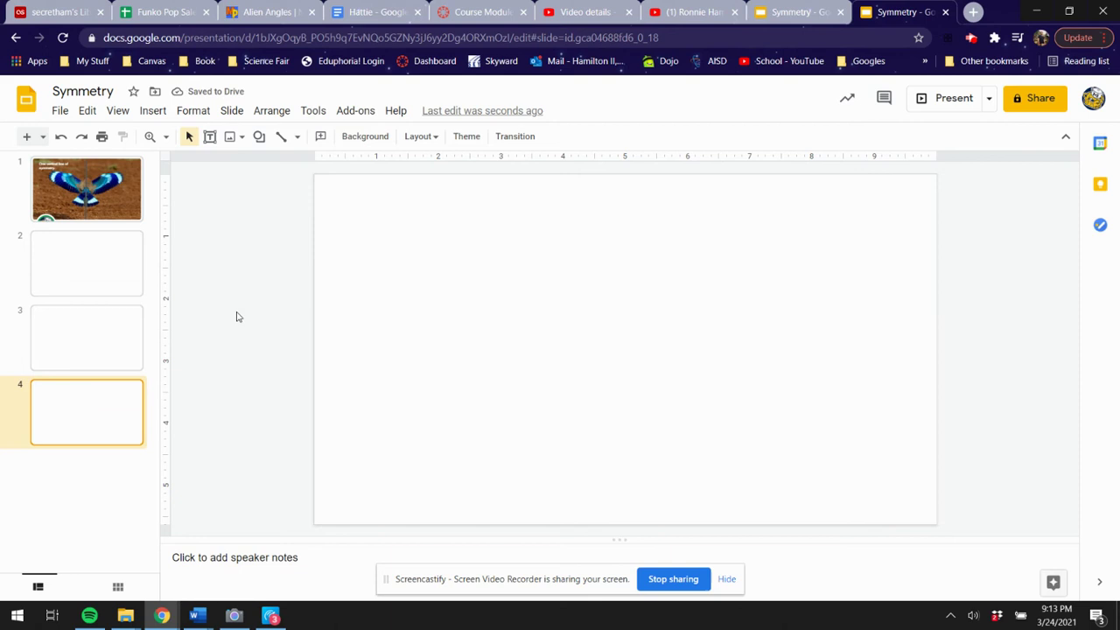
# Check the other open Symmetry tab, then come back and display the bird slide.
pyautogui.click(785, 12)
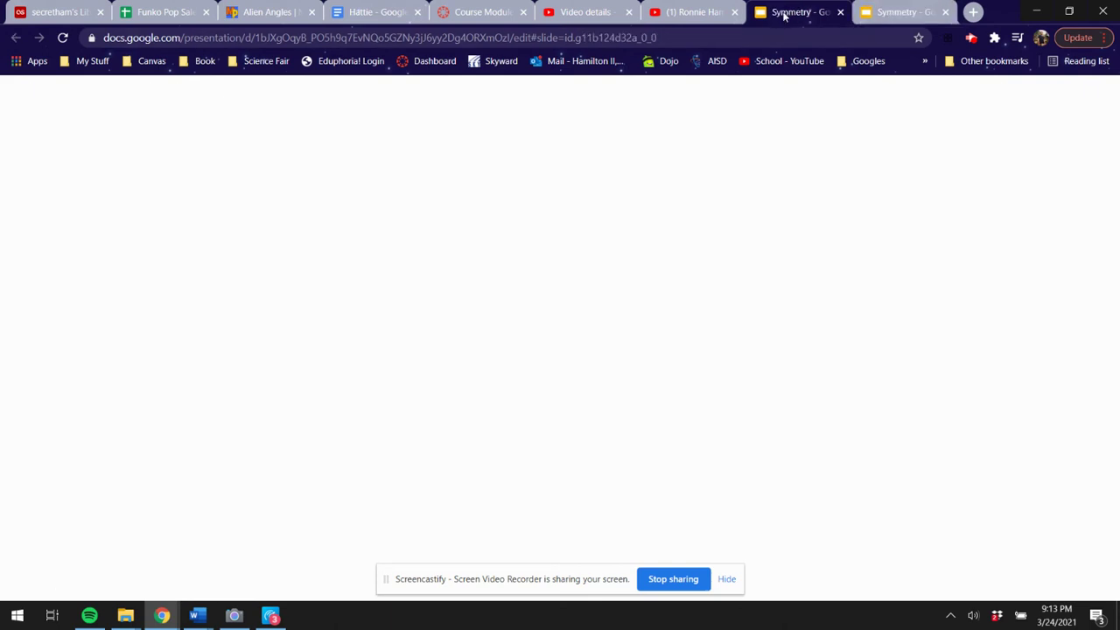
pyautogui.click(893, 12)
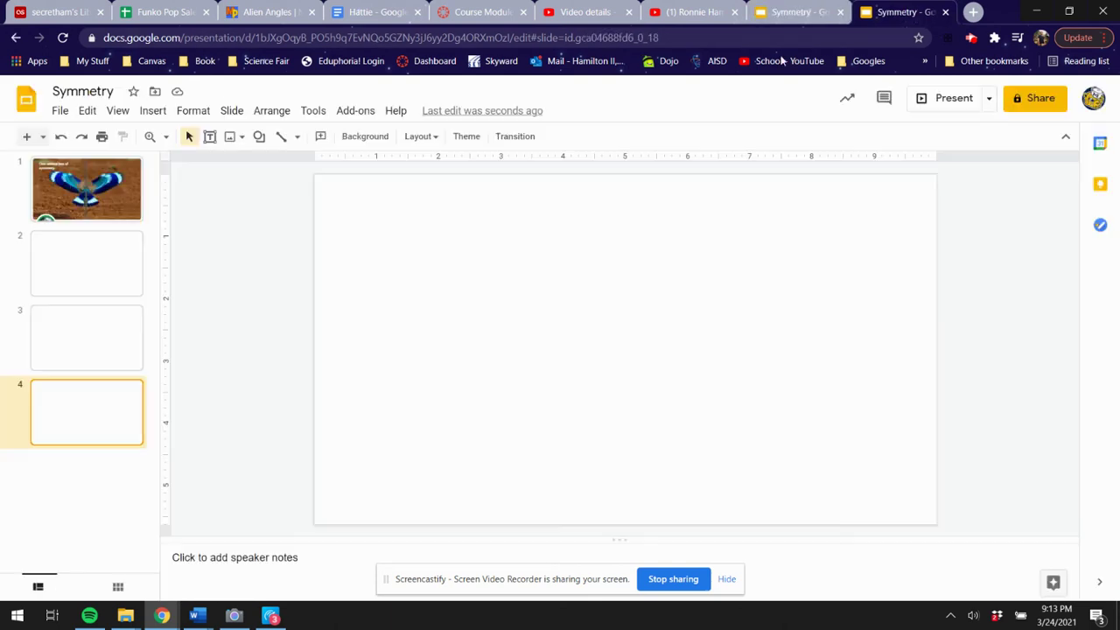
pyautogui.click(125, 198)
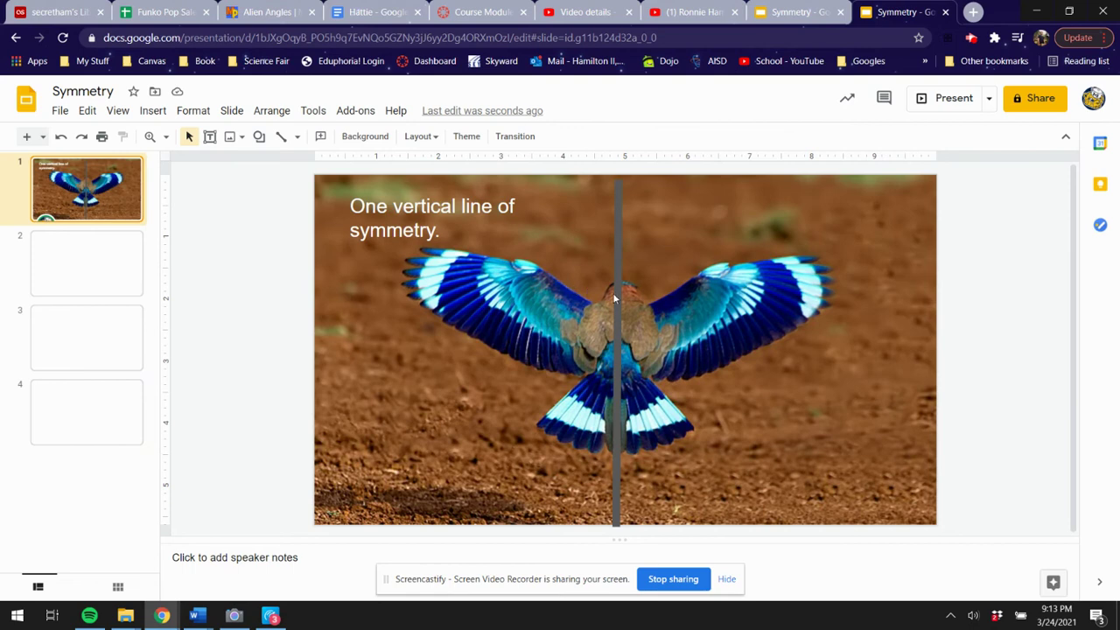